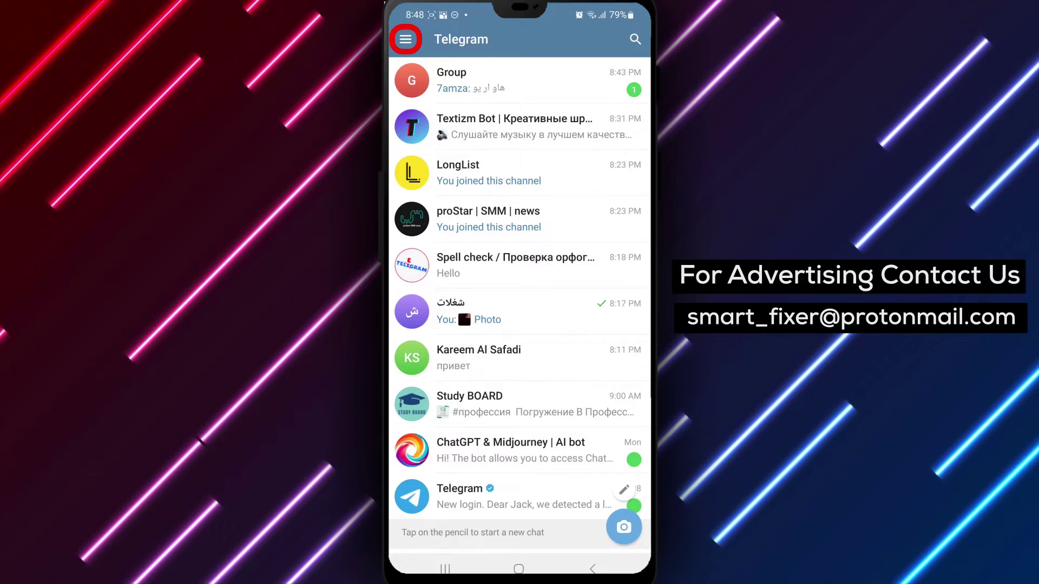
Step: Go to Telegram's Settings page from the navigation drawer
{"action": "left_click", "coordinate": [407, 39]}
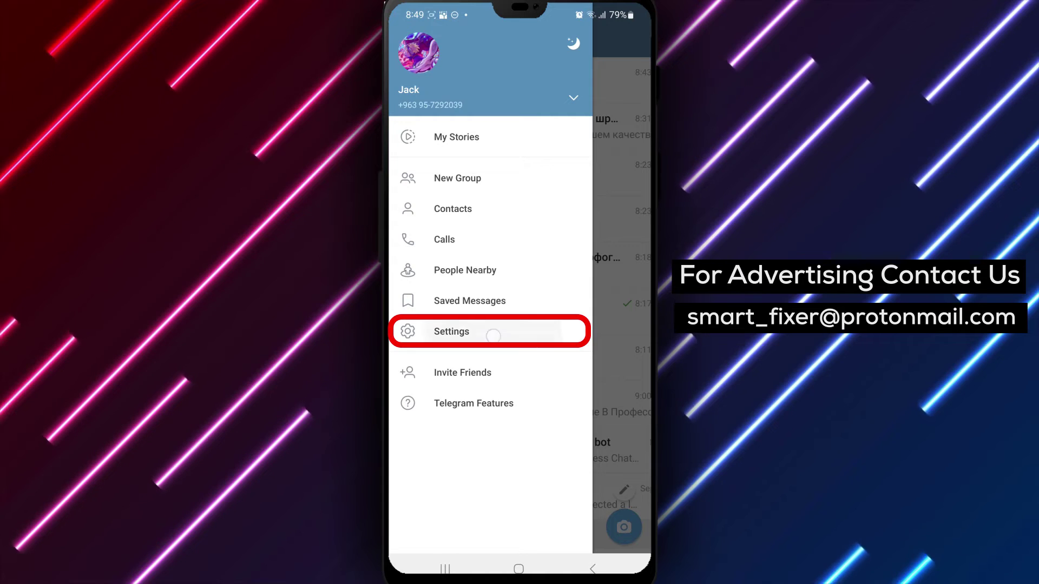
{"action": "left_click", "coordinate": [452, 331]}
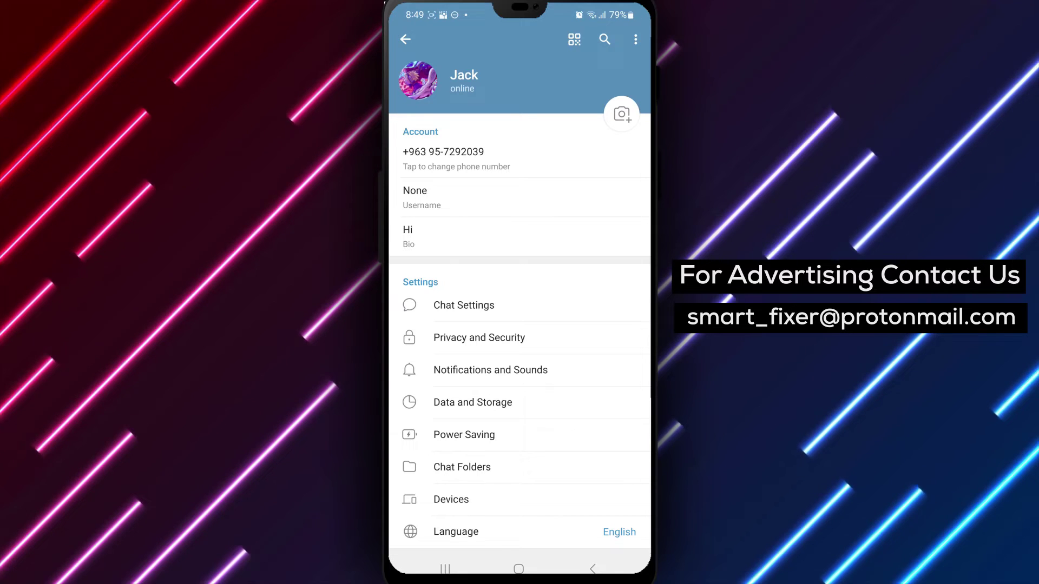
{"action": "left_click_drag", "start_coordinate": [533, 522], "coordinate": [555, 206]}
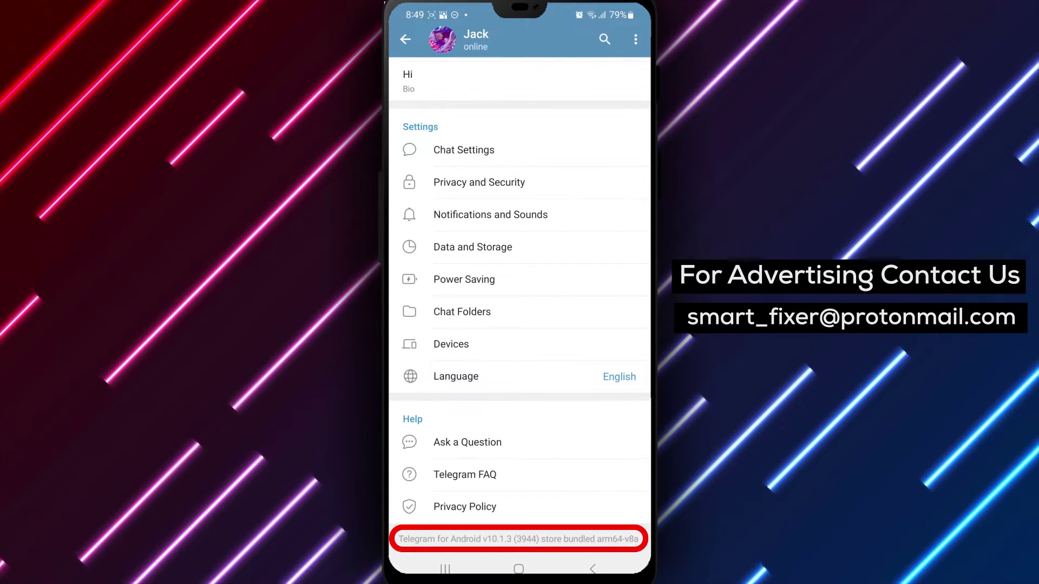
Step: Open the hidden Debug Menu from the v10.1.3 version line and choose Reset Imported Contacts
{"action": "left_click", "coordinate": [560, 539]}
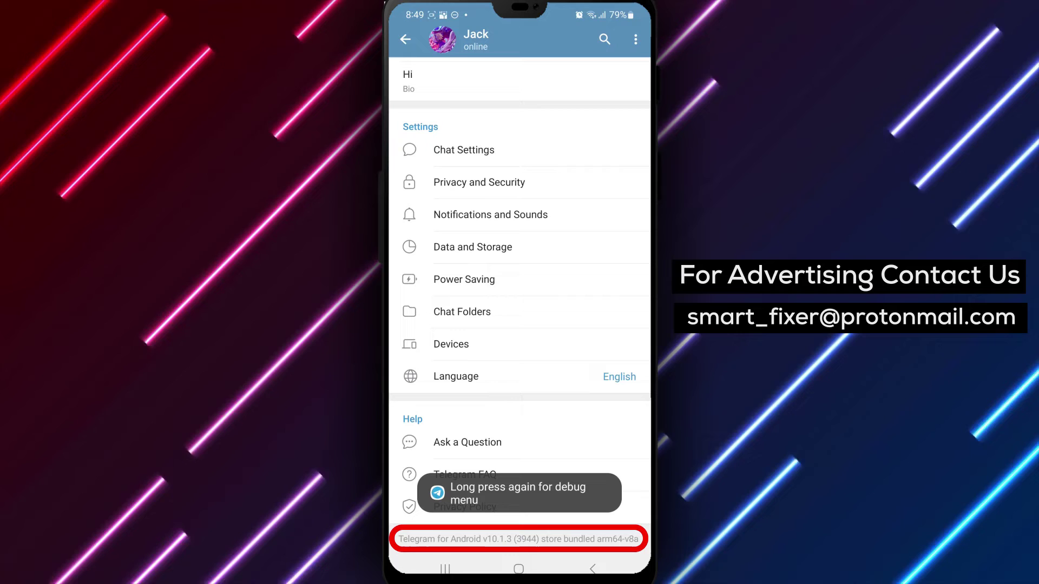
{"action": "left_click", "coordinate": [554, 540]}
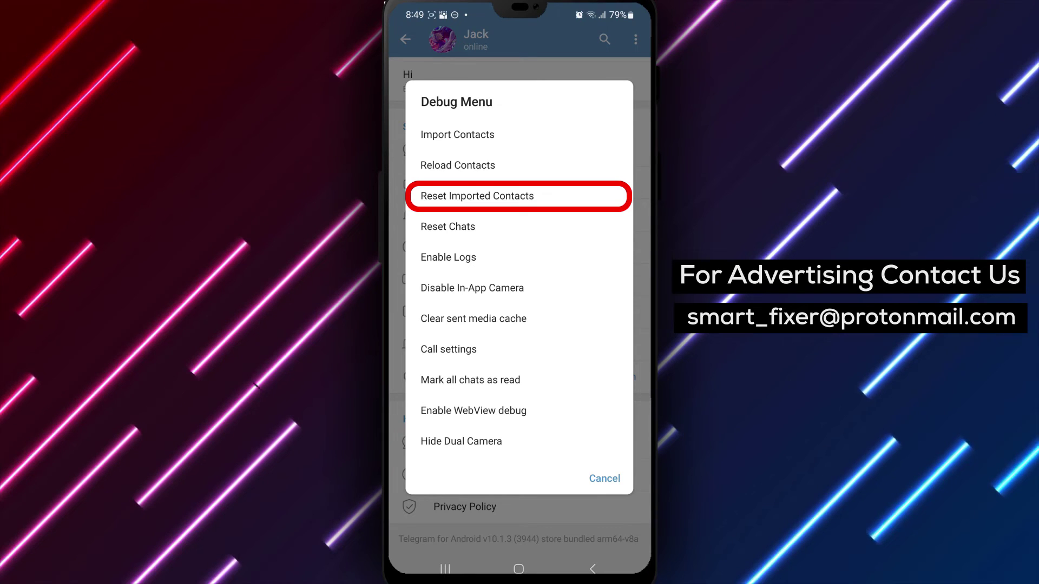
{"action": "left_click", "coordinate": [562, 198]}
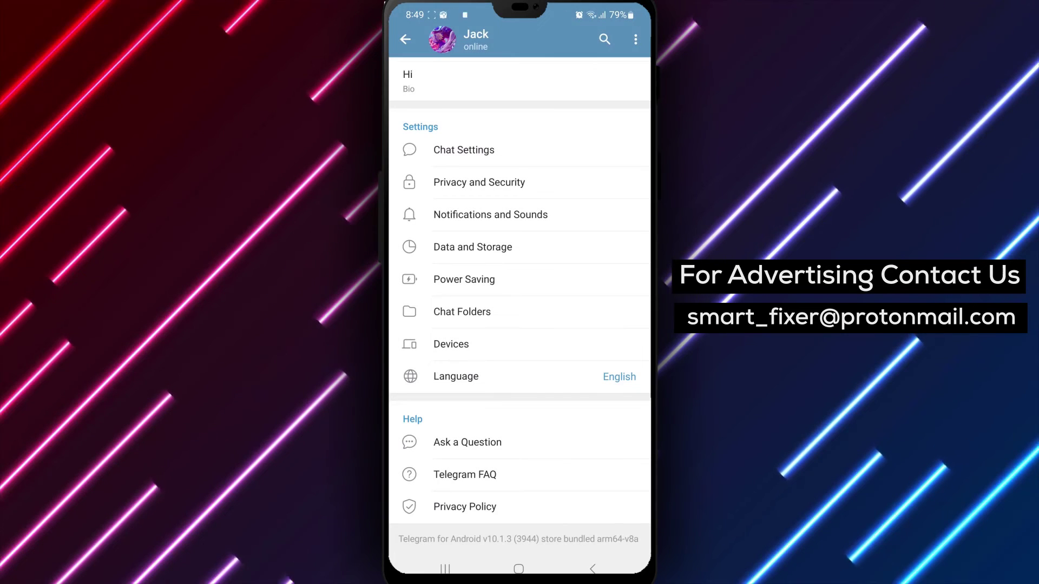